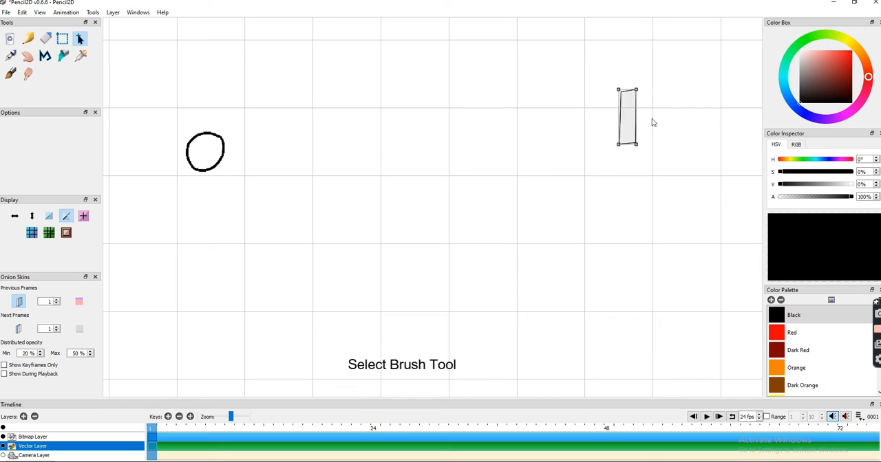
- On the bitmap layer, draw the stick figure's torso, arms and bent legs below the head with the Pen tool
left_click(33, 438)
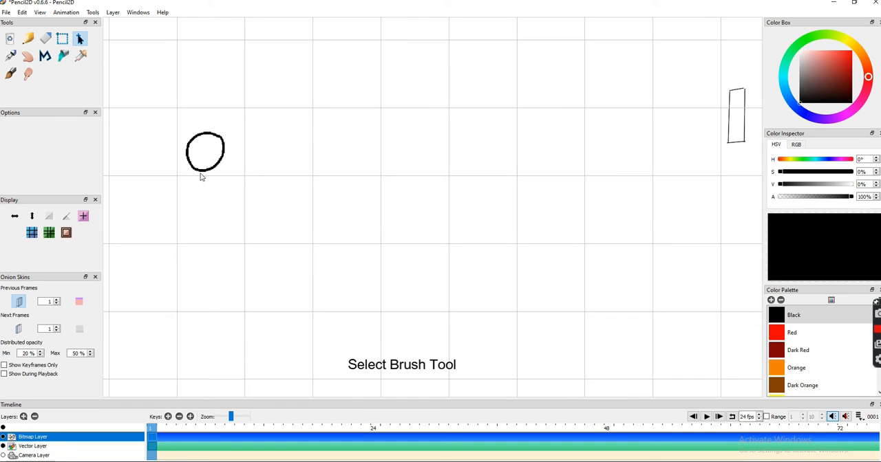
left_click(11, 56)
mouse_move(206, 173)
left_mouse_down()
mouse_move(206, 212)
mouse_move(166, 249)
left_mouse_up()
mouse_move(207, 214)
left_mouse_down()
mouse_move(257, 170)
mouse_move(205, 281)
mouse_move(173, 322)
mouse_move(199, 342)
left_mouse_up()
mouse_move(205, 278)
left_mouse_down()
mouse_move(175, 325)
mouse_move(236, 294)
mouse_move(242, 311)
mouse_move(249, 337)
left_mouse_up()
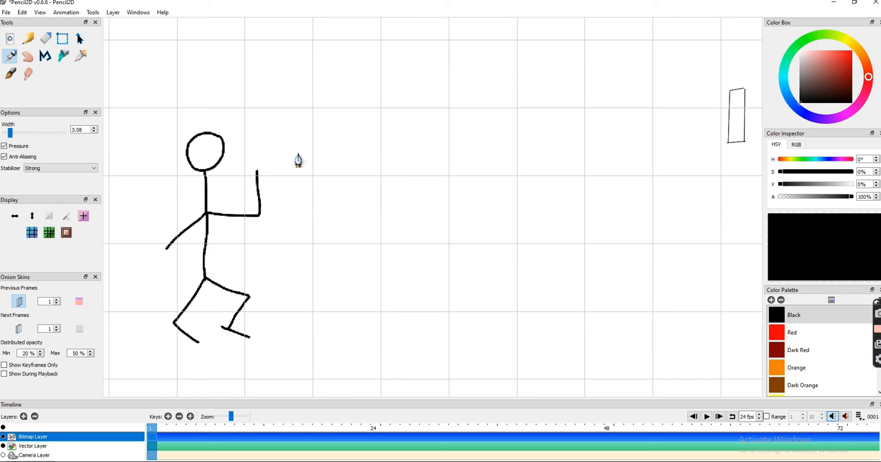
- Draw a ball above the figure's raised front hand and erase the lowered rear arm
mouse_move(276, 143)
left_mouse_down()
mouse_move(275, 170)
mouse_move(275, 136)
mouse_move(254, 132)
mouse_move(259, 166)
mouse_move(278, 127)
left_mouse_up()
key("ctrl+z")
left_click(45, 39)
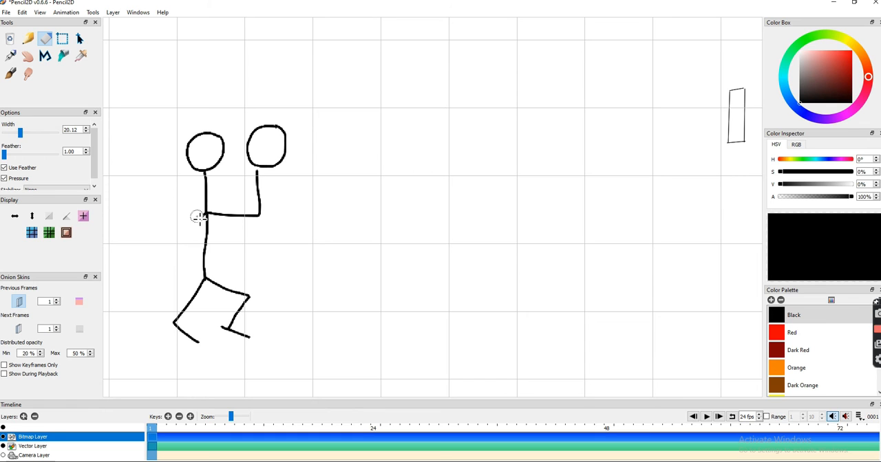
- Draw the second arm bent up to the ball and add a bottle-shaped hoop attached to the small rectangular backboard
key("p")
mouse_move(210, 219)
left_mouse_down()
mouse_move(237, 205)
mouse_move(246, 146)
left_mouse_up()
mouse_move(728, 119)
left_mouse_down()
mouse_move(706, 123)
mouse_move(699, 106)
mouse_move(703, 133)
left_mouse_up()
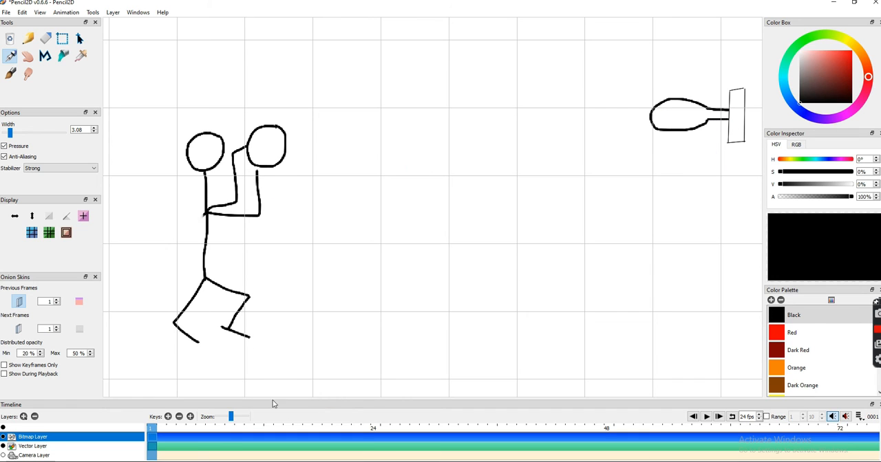
- Add frame 2 and redraw the figure over the onion skin with the front leg further forward and the ball slightly higher
left_click(168, 417)
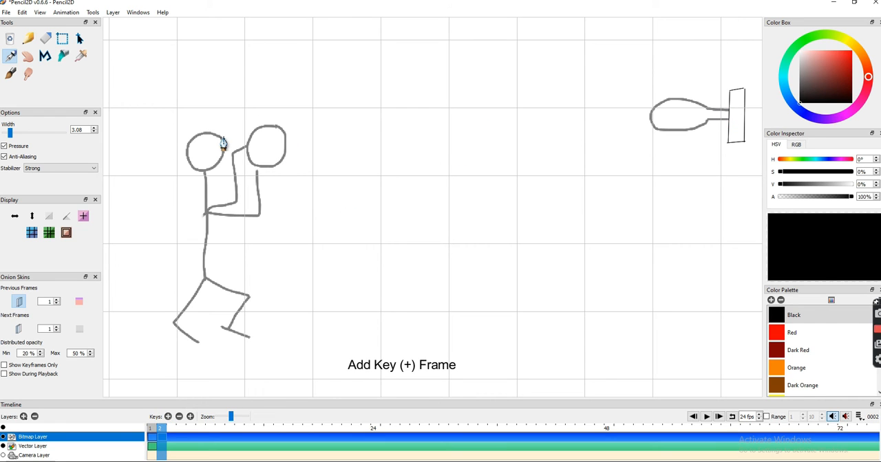
mouse_move(220, 140)
left_mouse_down()
mouse_move(191, 146)
mouse_move(214, 176)
mouse_move(220, 141)
left_mouse_up()
mouse_move(206, 172)
left_mouse_down()
mouse_move(238, 188)
mouse_move(243, 143)
left_mouse_up()
mouse_move(208, 215)
left_mouse_down()
mouse_move(248, 222)
mouse_move(250, 168)
mouse_move(208, 285)
mouse_move(179, 333)
mouse_move(176, 324)
mouse_move(207, 324)
left_mouse_up()
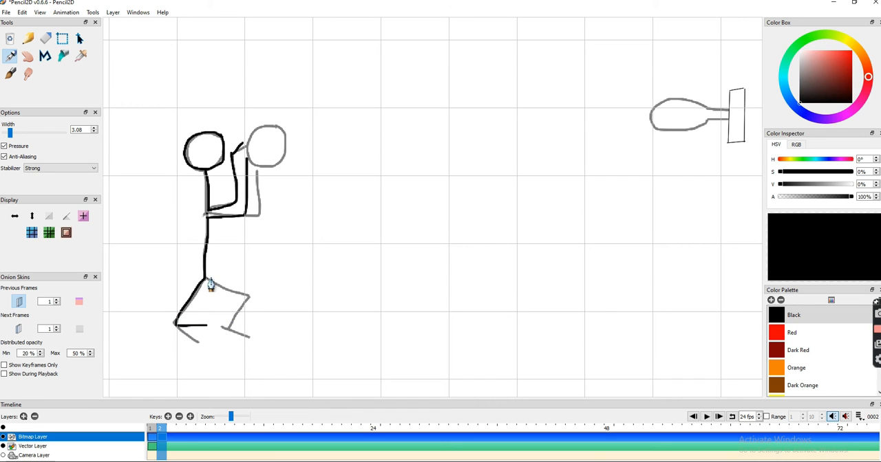
mouse_move(205, 279)
left_mouse_down()
mouse_move(267, 297)
mouse_move(251, 324)
mouse_move(273, 325)
left_mouse_up()
mouse_move(254, 118)
left_mouse_down()
mouse_move(257, 158)
mouse_move(278, 137)
left_mouse_up()
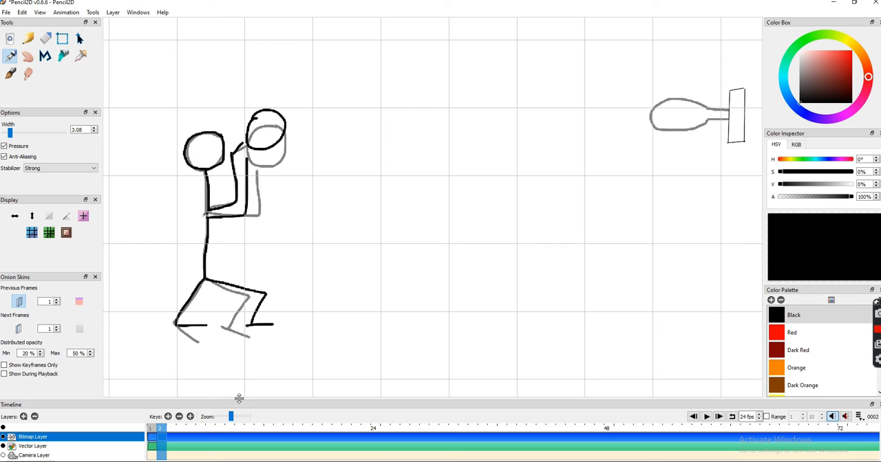
- Trace the backboard and hoop in frame 2, undoing the last stray stroke
mouse_move(730, 90)
left_mouse_down()
mouse_move(746, 88)
mouse_move(729, 141)
left_mouse_up()
left_click_drag(729, 141, 743, 141)
left_click_drag(746, 88, 744, 141)
mouse_move(709, 109)
left_mouse_down()
mouse_move(731, 110)
mouse_move(667, 103)
mouse_move(678, 101)
mouse_move(660, 133)
mouse_move(711, 130)
mouse_move(729, 118)
left_mouse_up()
key("ctrl+z")
- Add frame 3 and redraw the figure with hands below the ball, the rear knee bent back and the front leg stretched forward
left_click(172, 417)
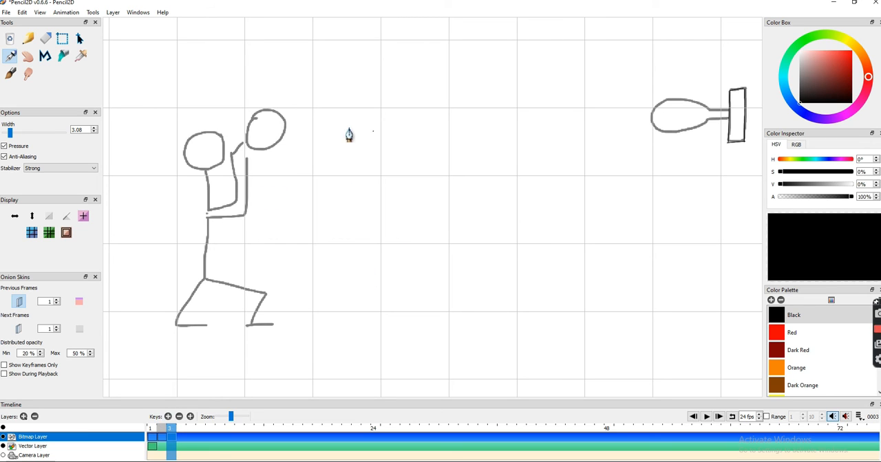
mouse_move(229, 142)
left_mouse_down()
mouse_move(202, 146)
mouse_move(194, 176)
mouse_move(226, 172)
mouse_move(210, 221)
mouse_move(235, 169)
left_mouse_up()
mouse_move(210, 218)
left_mouse_down()
mouse_move(242, 230)
mouse_move(253, 172)
left_mouse_up()
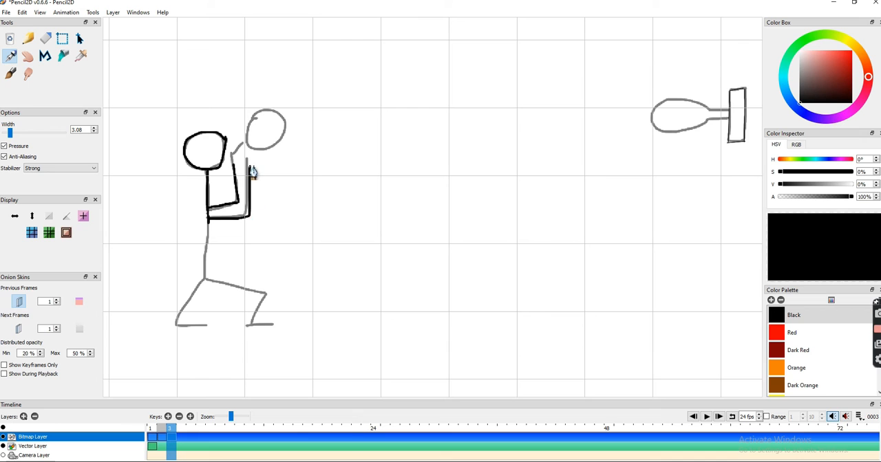
mouse_move(209, 219)
left_mouse_down()
mouse_move(209, 277)
mouse_move(171, 307)
mouse_move(177, 328)
mouse_move(192, 329)
left_mouse_up()
mouse_move(205, 278)
left_mouse_down()
mouse_move(237, 318)
mouse_move(249, 309)
mouse_move(259, 320)
left_mouse_up()
key("ctrl+z")
key("ctrl+z")
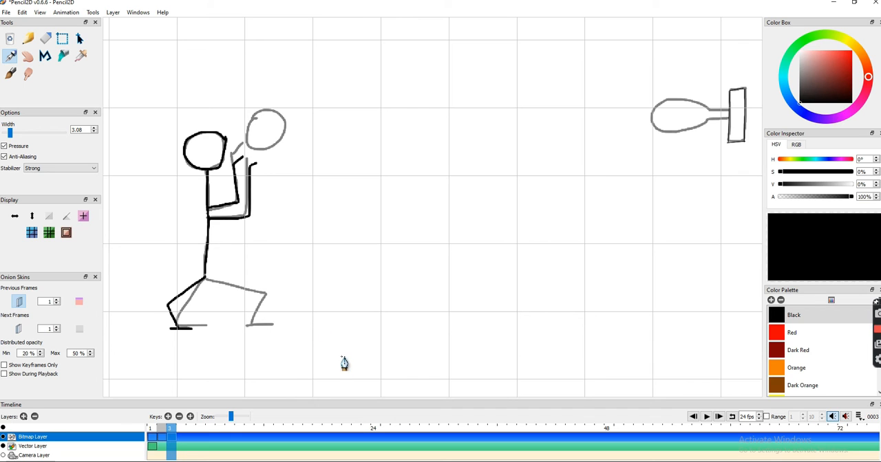
left_click_drag(177, 327, 206, 337)
mouse_move(205, 279)
left_mouse_down()
mouse_move(256, 329)
mouse_move(276, 322)
left_mouse_up()
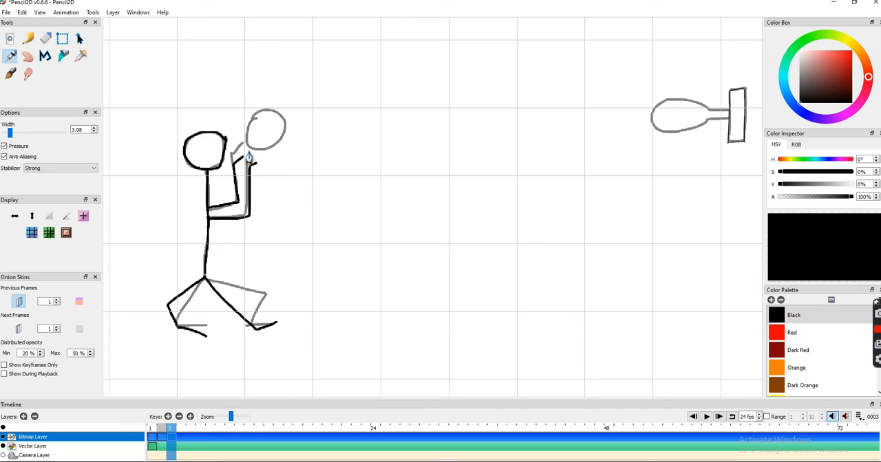
- Trace the backboard and hoop in frame 3 and draw the ball slightly forward of its previous position
left_click_drag(733, 101, 747, 138)
mouse_move(728, 110)
left_mouse_down()
mouse_move(660, 104)
mouse_move(659, 131)
mouse_move(693, 133)
mouse_move(728, 117)
left_mouse_up()
mouse_move(288, 117)
left_mouse_down()
mouse_move(261, 115)
mouse_move(259, 151)
mouse_move(291, 123)
left_mouse_up()
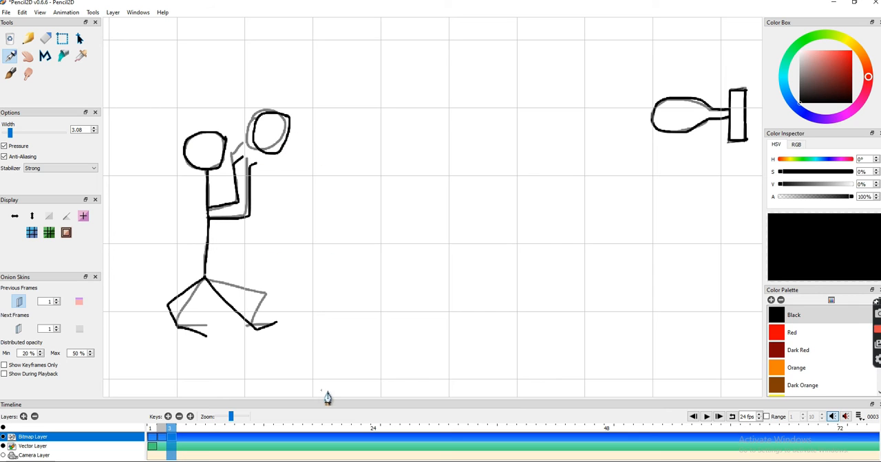
- Add frame 4 with one arm dropped behind the figure and the front foot closer, trace the hoop and backboard, and move the ball forward
left_click(168, 417)
mouse_move(221, 135)
left_mouse_down()
mouse_move(186, 158)
mouse_move(213, 169)
mouse_move(225, 141)
left_mouse_up()
mouse_move(207, 169)
left_mouse_down()
mouse_move(227, 141)
mouse_move(211, 234)
mouse_move(248, 216)
mouse_move(255, 177)
left_mouse_up()
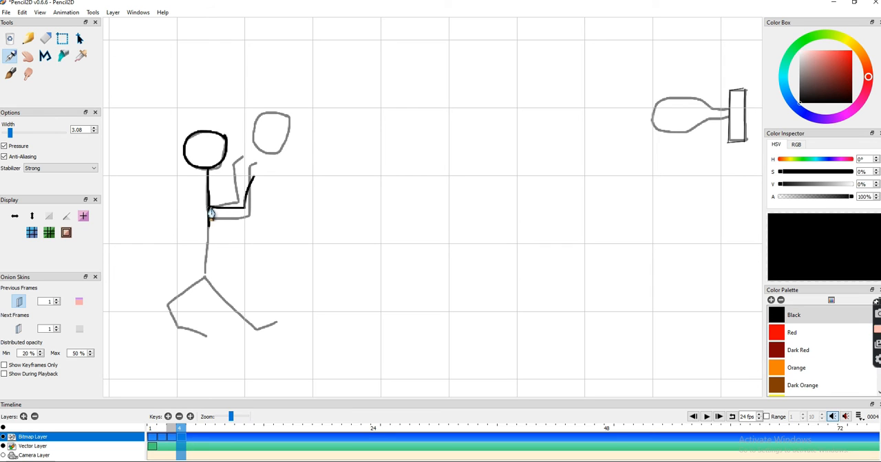
mouse_move(209, 209)
left_mouse_down()
mouse_move(185, 234)
mouse_move(188, 264)
left_mouse_up()
mouse_move(209, 222)
left_mouse_down()
mouse_move(209, 248)
mouse_move(173, 307)
mouse_move(180, 339)
mouse_move(196, 340)
left_mouse_up()
mouse_move(205, 280)
left_mouse_down()
mouse_move(225, 318)
mouse_move(261, 330)
mouse_move(238, 350)
left_mouse_up()
key("ctrl+z")
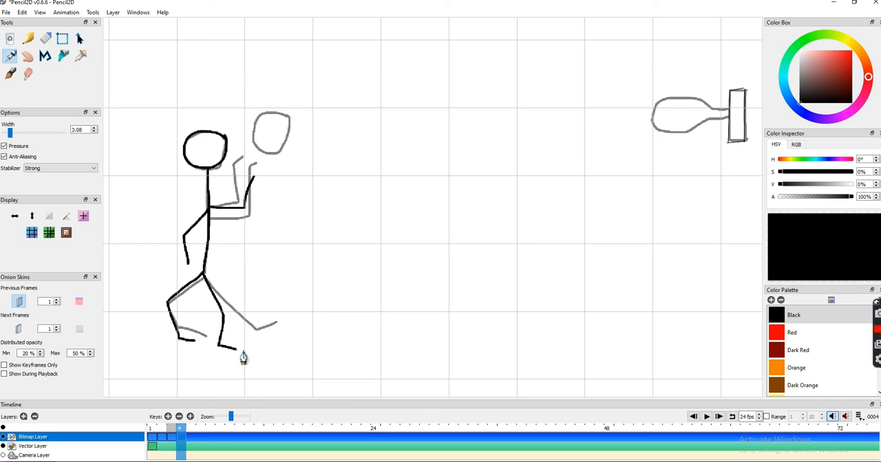
mouse_move(739, 95)
left_mouse_down()
mouse_move(748, 143)
mouse_move(749, 104)
mouse_move(736, 120)
mouse_move(733, 108)
mouse_move(668, 100)
mouse_move(660, 132)
mouse_move(728, 118)
left_mouse_up()
left_click_drag(305, 117, 307, 118)
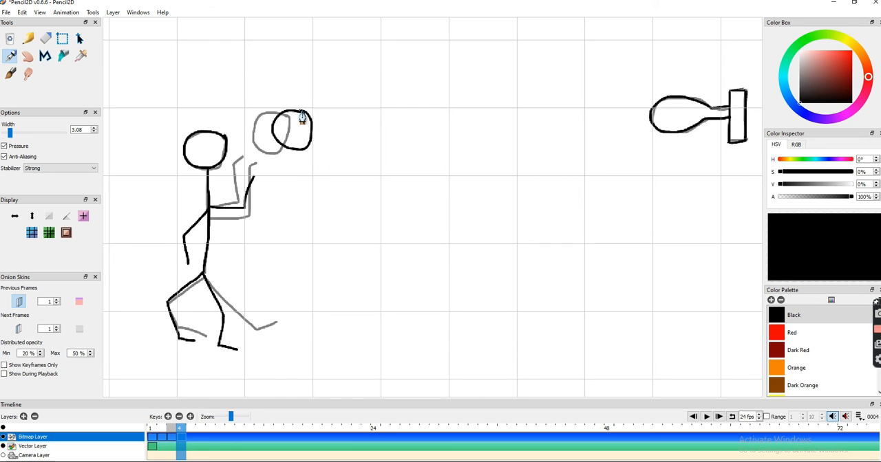
- Add frame 5, redraw the figure with its front arm lowered outward, and draw the ball further toward the hoop
left_click(168, 417)
mouse_move(228, 154)
left_mouse_down()
mouse_move(214, 132)
mouse_move(186, 150)
mouse_move(225, 167)
mouse_move(214, 179)
mouse_move(210, 214)
mouse_move(247, 236)
mouse_move(268, 213)
left_mouse_up()
left_click_drag(207, 213, 196, 260)
mouse_move(208, 210)
left_mouse_down()
mouse_move(206, 278)
mouse_move(175, 320)
mouse_move(201, 339)
left_mouse_up()
mouse_move(207, 274)
left_mouse_down()
mouse_move(229, 336)
mouse_move(243, 337)
left_mouse_up()
mouse_move(322, 112)
left_mouse_down()
mouse_move(308, 118)
mouse_move(324, 112)
left_mouse_up()
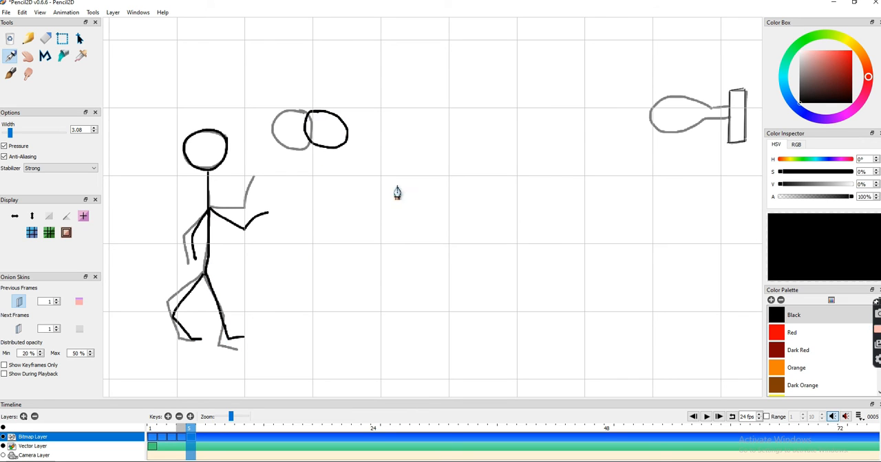
- Trace the backboard and hoop over the onion skin in frame 5
mouse_move(743, 90)
left_mouse_down()
mouse_move(728, 104)
mouse_move(728, 143)
left_mouse_up()
left_click_drag(727, 142, 745, 141)
left_click_drag(747, 90, 745, 141)
mouse_move(711, 106)
left_mouse_down()
mouse_move(729, 107)
mouse_move(662, 105)
mouse_move(705, 126)
mouse_move(728, 118)
left_mouse_up()
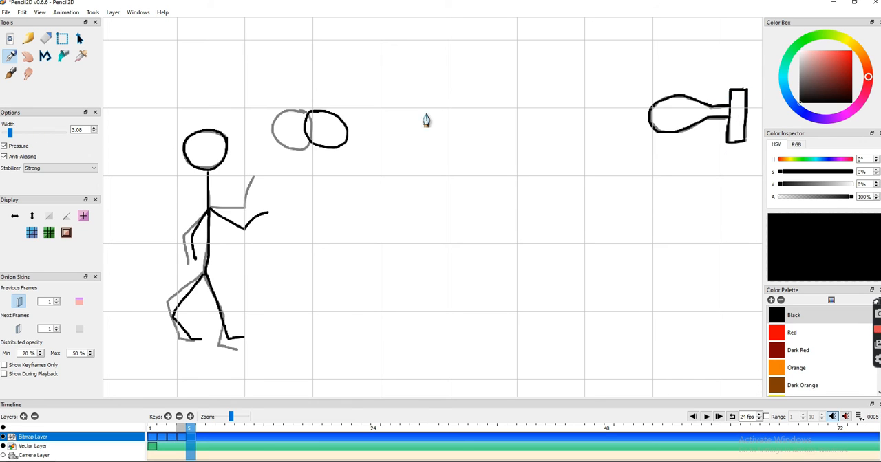
- Add frame 6 and redraw the figure with the front arm lower and the front leg slightly raised
left_click(168, 416)
mouse_move(227, 147)
left_mouse_down()
mouse_move(186, 156)
mouse_move(207, 184)
mouse_move(229, 163)
mouse_move(212, 193)
mouse_move(211, 267)
left_mouse_up()
mouse_move(210, 211)
left_mouse_down()
mouse_move(244, 245)
mouse_move(269, 242)
left_mouse_up()
mouse_move(209, 213)
left_mouse_down()
mouse_move(209, 274)
mouse_move(179, 315)
mouse_move(193, 338)
mouse_move(205, 337)
left_mouse_up()
mouse_move(209, 273)
left_mouse_down()
mouse_move(221, 323)
mouse_move(240, 324)
left_mouse_up()
- Draw the ball closer to the hoop in frame 6 and trace the backboard and hoop
left_click_drag(361, 107, 355, 104)
mouse_move(730, 90)
left_mouse_down()
mouse_move(746, 89)
mouse_move(728, 142)
mouse_move(745, 142)
left_mouse_up()
mouse_move(724, 106)
left_mouse_down()
mouse_move(688, 96)
mouse_move(675, 135)
mouse_move(728, 118)
left_mouse_up()
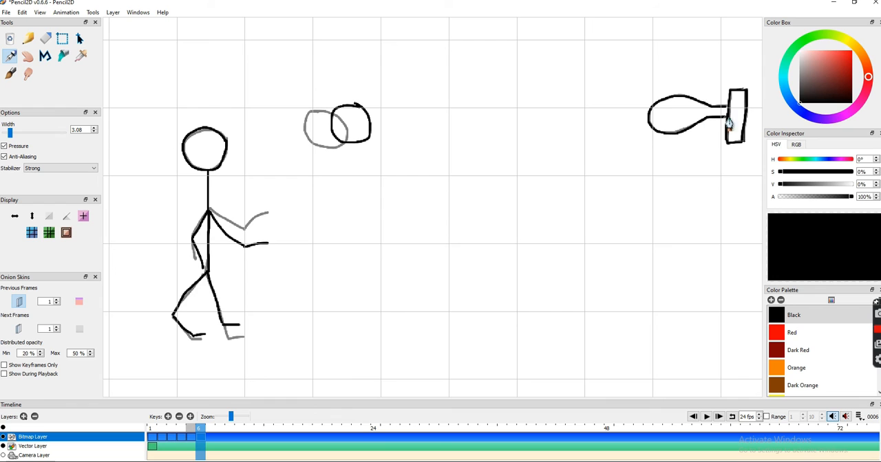
- Add frame 7, redraw the figure with the front arm sloping downward, and draw the ball one position further along
key("period")
mouse_move(219, 175)
left_mouse_down()
mouse_move(201, 127)
mouse_move(210, 214)
mouse_move(194, 240)
mouse_move(198, 262)
left_mouse_up()
mouse_move(210, 212)
left_mouse_down()
mouse_move(253, 260)
mouse_move(210, 236)
mouse_move(187, 326)
left_mouse_up()
left_click_drag(209, 272, 246, 317)
mouse_move(379, 104)
left_mouse_down()
mouse_move(388, 118)
mouse_move(377, 102)
left_mouse_up()
- Trace the backboard and hoop over the onion skin in frame 7
left_click_drag(730, 110, 727, 143)
left_click_drag(726, 143, 743, 143)
left_click_drag(746, 90, 745, 125)
left_click_drag(747, 92, 748, 137)
mouse_move(717, 112)
left_mouse_down()
mouse_move(696, 100)
mouse_move(650, 126)
mouse_move(688, 133)
mouse_move(723, 123)
left_mouse_up()
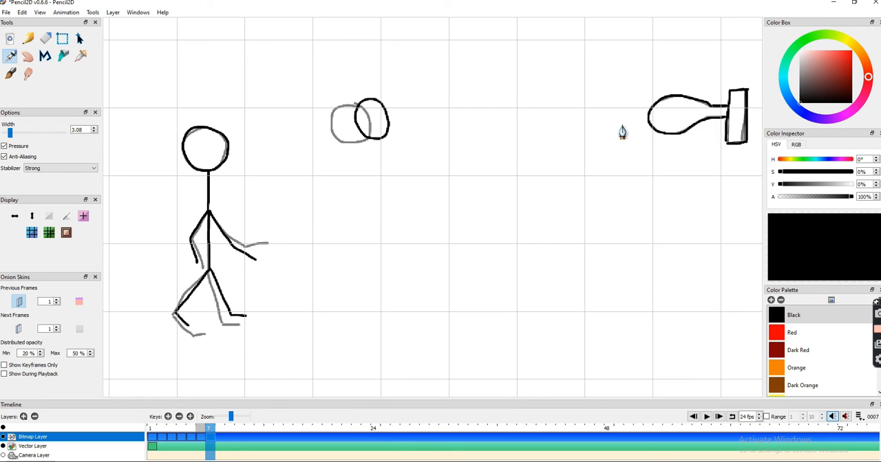
- Duplicate frame 7 repeatedly to fill the bitmap layer up to frame 19
left_click(191, 417)
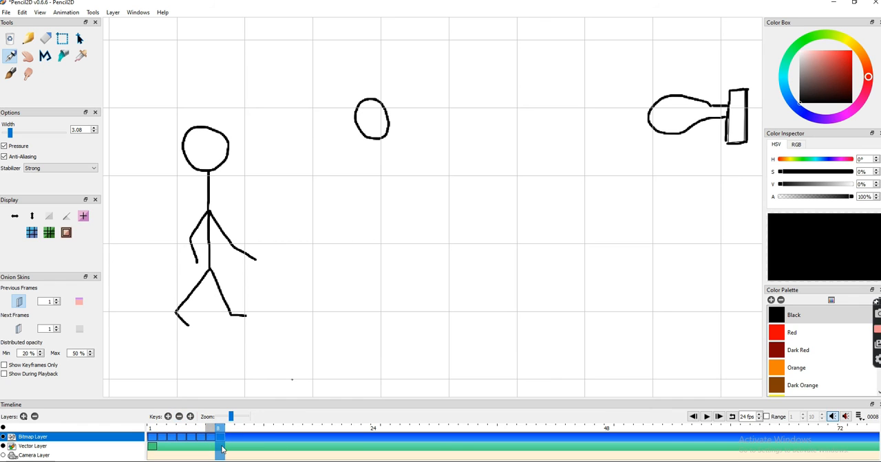
left_click(190, 417)
left_click(190, 417)
left_click(190, 417)
left_click(191, 417)
left_click(190, 417)
left_click(191, 417)
left_click(191, 417)
left_click(191, 417)
left_click(191, 417)
left_click(191, 417)
left_click(191, 417)
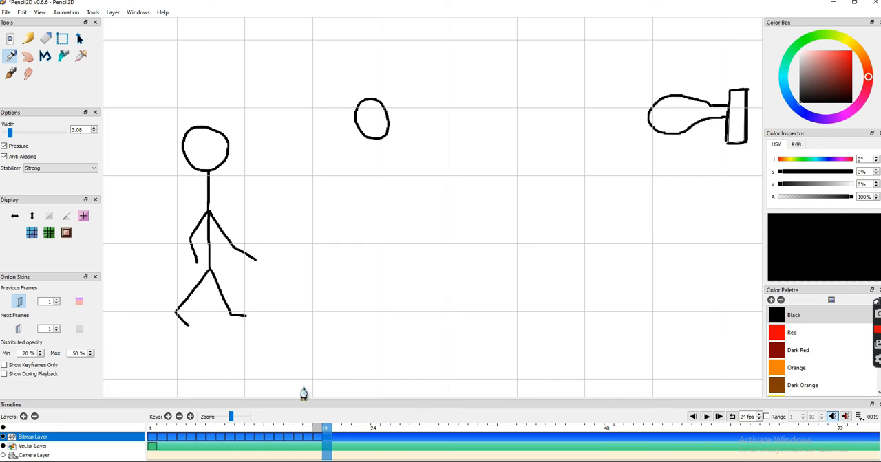
- In frame 8, erase the front forearm and the ball, then redraw the forearm raised and the ball closer to the hoop
left_click(212, 430)
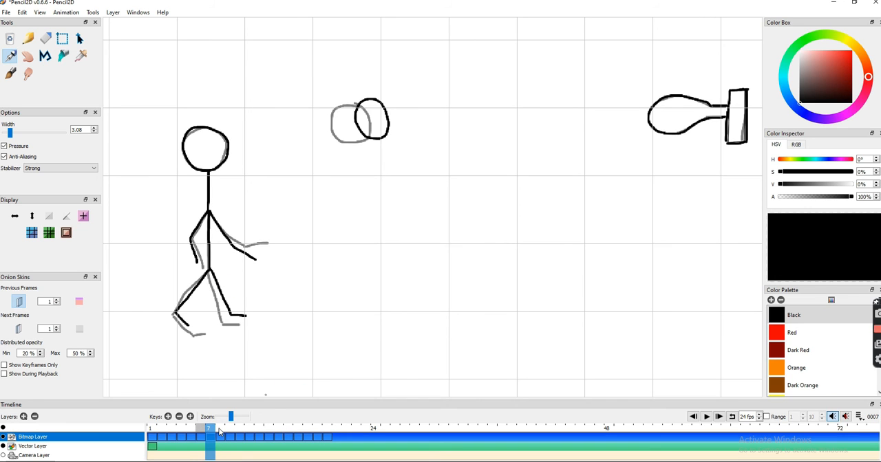
left_click(219, 431)
left_click(45, 38)
mouse_move(226, 240)
left_mouse_down()
mouse_move(256, 259)
mouse_move(255, 236)
left_mouse_up()
left_click(10, 57)
left_click(46, 38)
mouse_move(354, 114)
left_mouse_down()
mouse_move(360, 100)
mouse_move(406, 103)
left_mouse_up()
left_click(10, 56)
- Compare frame 8 with the copies after it and delete the surplus duplicate frames beyond frame 11
left_click(229, 434)
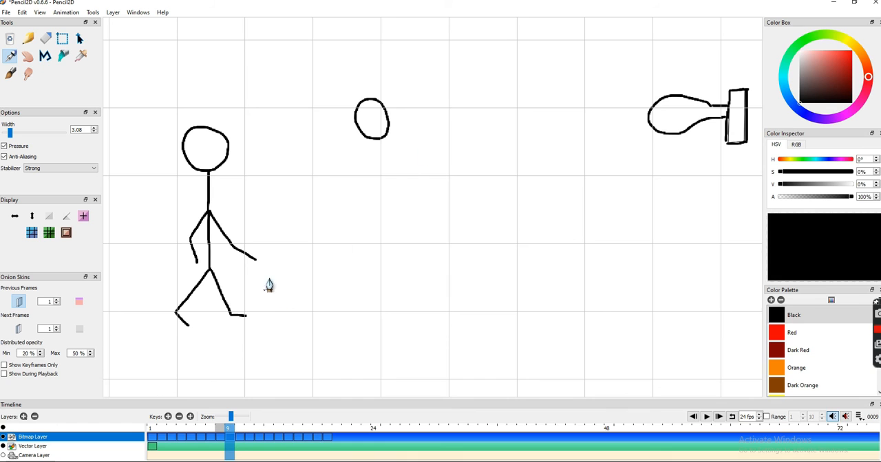
left_click(221, 430)
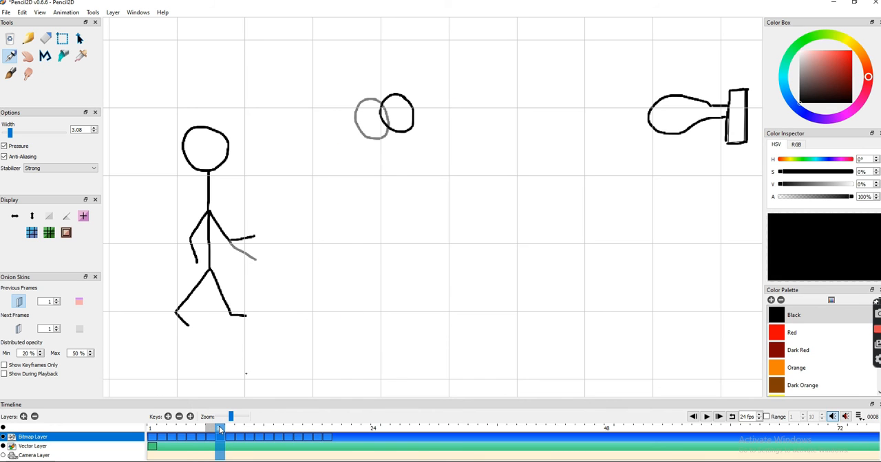
left_click(189, 418)
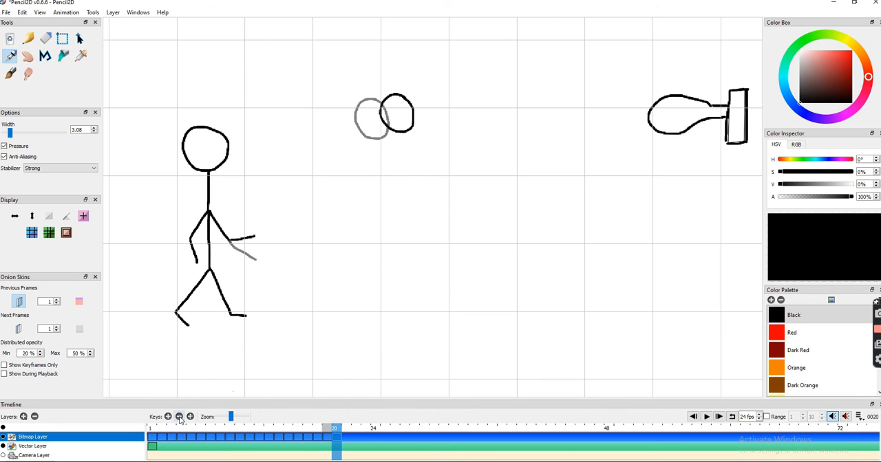
left_click(179, 418)
left_click(179, 418)
left_click(180, 419)
left_click(179, 418)
left_click(180, 418)
left_click(230, 431)
left_click(241, 433)
left_click(232, 430)
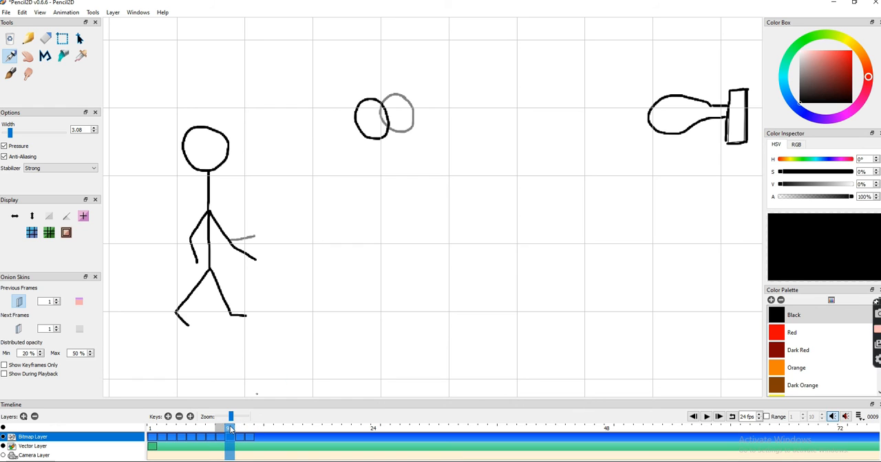
left_click(241, 432)
left_click(231, 430)
left_click(220, 431)
- In frame 9, redraw the front forearm angled further upward and replace the ball with one nearer the hoop
left_click(230, 430)
left_click(47, 39)
mouse_move(236, 248)
left_mouse_down()
mouse_move(248, 257)
mouse_move(251, 227)
left_mouse_up()
left_click(10, 57)
left_click(46, 39)
mouse_move(372, 108)
left_mouse_down()
mouse_move(373, 137)
mouse_move(386, 114)
mouse_move(427, 99)
left_mouse_up()
left_click(11, 56)
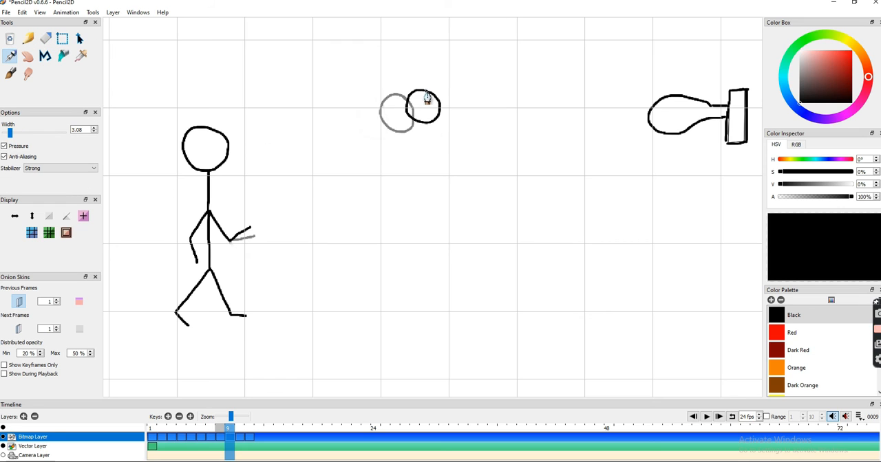
- Delete the outdated copies after frame 9 and duplicate frame 9 as the new frame 10
left_click(190, 417)
double_click(180, 418)
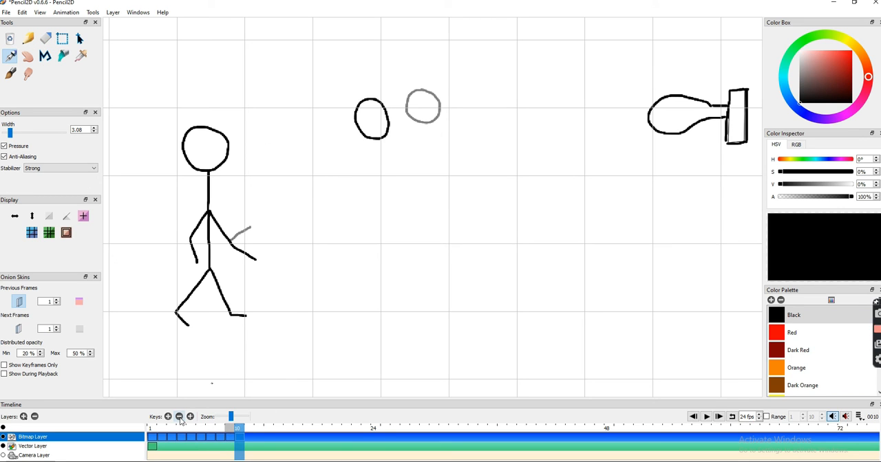
mouse_move(229, 430)
left_mouse_down()
mouse_move(238, 430)
mouse_move(221, 432)
left_mouse_up()
key("period")
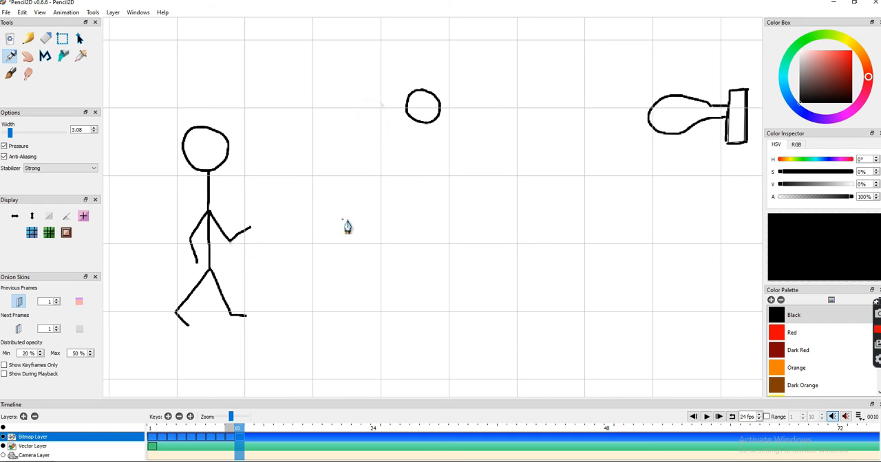
- Erase the ball in frame 10 and redraw it further toward the hoop
left_click(46, 39)
mouse_move(439, 100)
left_mouse_down()
mouse_move(410, 111)
mouse_move(468, 101)
mouse_move(457, 94)
mouse_move(438, 93)
mouse_move(468, 120)
left_mouse_up()
left_click(12, 57)
- Create frames 11 and 12 as duplicates, erasing the ball and redrawing it closer to the hoop in each
left_click(190, 418)
left_click(46, 40)
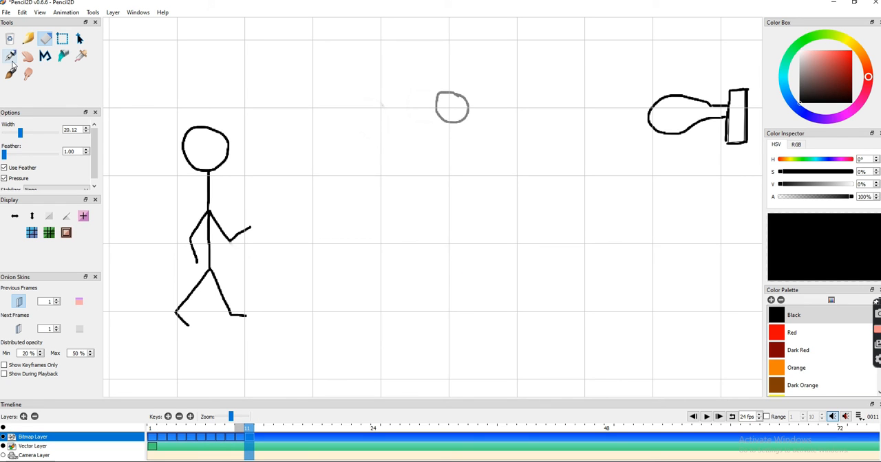
left_click(12, 57)
mouse_move(488, 92)
left_mouse_down()
mouse_move(472, 116)
mouse_move(489, 92)
mouse_move(470, 102)
mouse_move(518, 88)
mouse_move(506, 107)
mouse_move(549, 117)
mouse_move(520, 103)
mouse_move(544, 82)
left_mouse_up()
left_click(190, 418)
left_click(46, 39)
left_click(12, 58)
- Create frames 13 and 14 as duplicates, redrawing the ball smaller and nearer the hoop in each
left_click(190, 418)
left_click(46, 39)
left_click(12, 57)
left_click(190, 418)
left_click(45, 40)
left_click(10, 59)
- Create frames 15 and 16 as duplicates, replacing the ball with one further along its path to the hoop in each
left_click(190, 418)
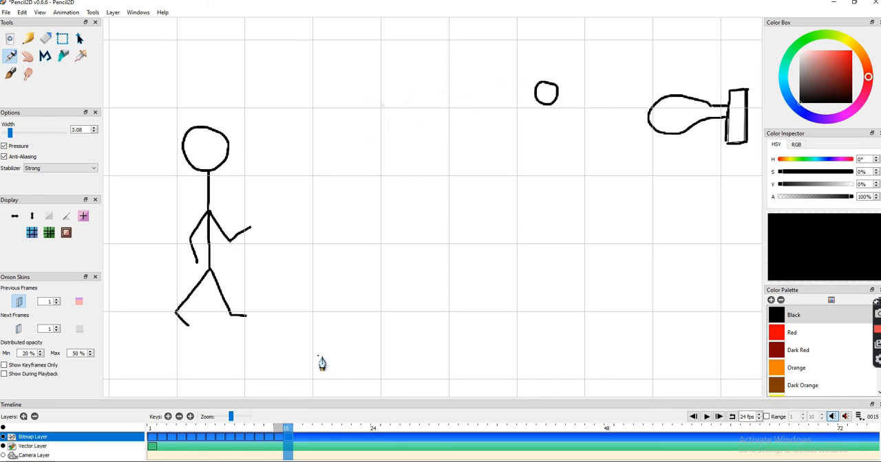
left_click(42, 41)
left_click(10, 57)
mouse_move(574, 85)
left_mouse_down()
mouse_move(576, 101)
mouse_move(575, 85)
mouse_move(557, 93)
mouse_move(603, 102)
mouse_move(596, 84)
left_mouse_up()
left_click(190, 418)
left_click(47, 41)
left_click(10, 57)
- Create frames 17 and 18 as duplicates, redrawing the ball until it sits just in front of the hoop's rim
left_click(190, 417)
mouse_move(603, 95)
left_mouse_down()
mouse_move(584, 101)
mouse_move(621, 112)
mouse_move(623, 97)
mouse_move(612, 110)
mouse_move(645, 95)
left_mouse_up()
left_click(10, 56)
key("period")
left_click(45, 39)
left_click(10, 56)
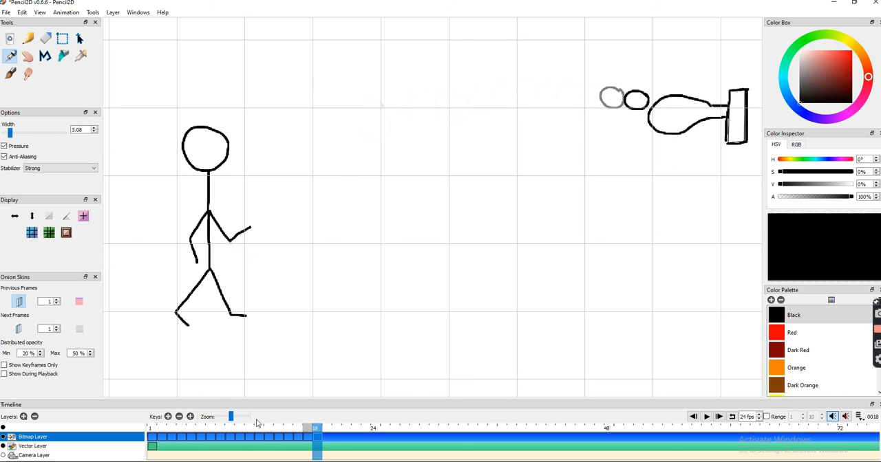
- Create frame 19 as a duplicate, redraw the ball overlapping the hoop's near edge, and erase the rim line inside it
key("period")
left_click(45, 38)
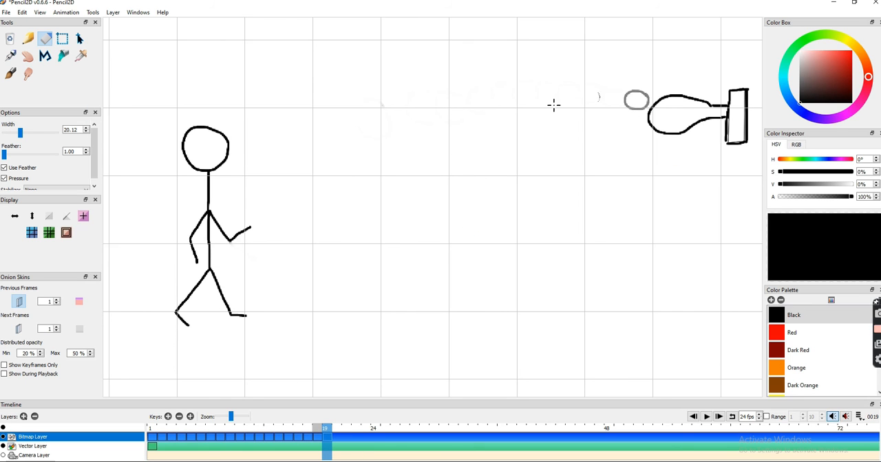
left_click(11, 56)
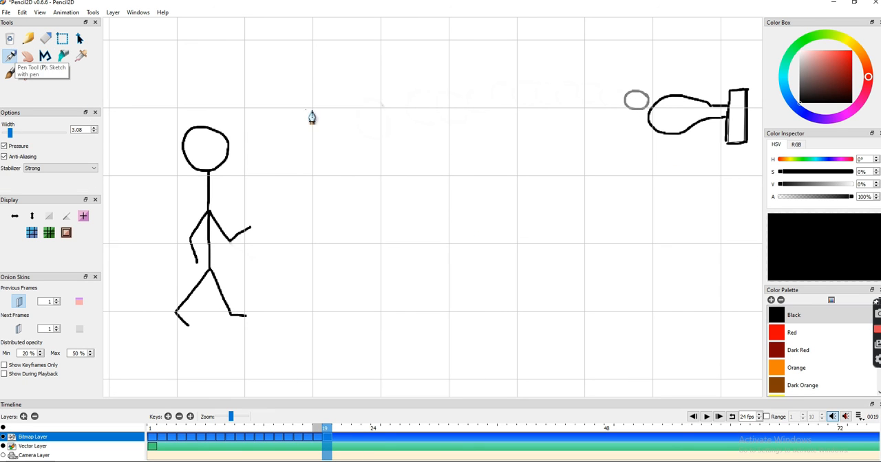
left_click_drag(663, 102, 662, 101)
key("ctrl+z")
left_click(46, 39)
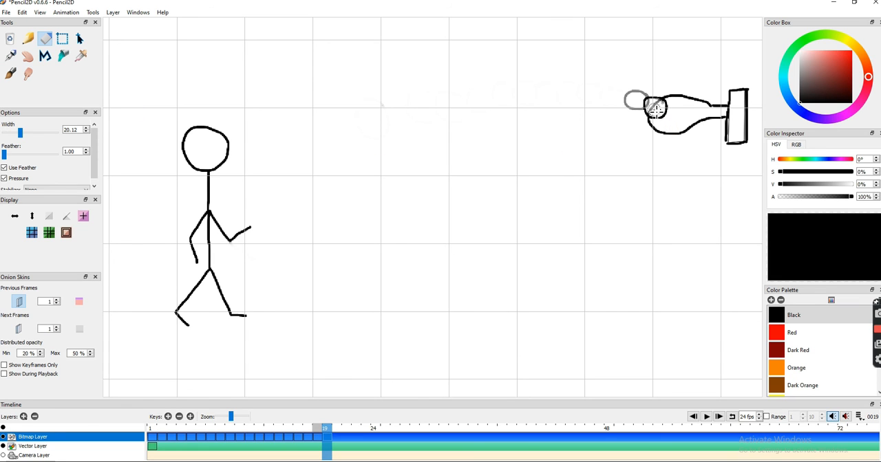
- Create frame 20 as a duplicate, erase the ball, repair the rim, and redraw the ball inside the hoop
key("period")
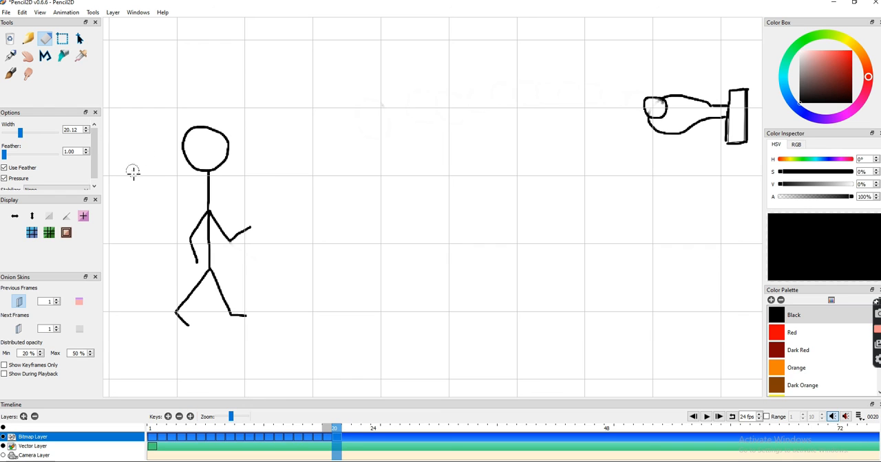
left_click(48, 42)
left_click_drag(670, 107, 644, 111)
key("p")
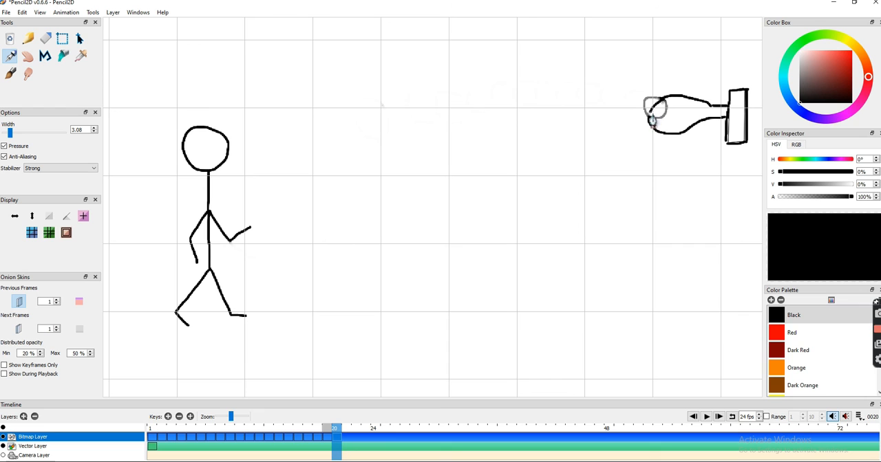
left_click_drag(682, 119, 679, 113)
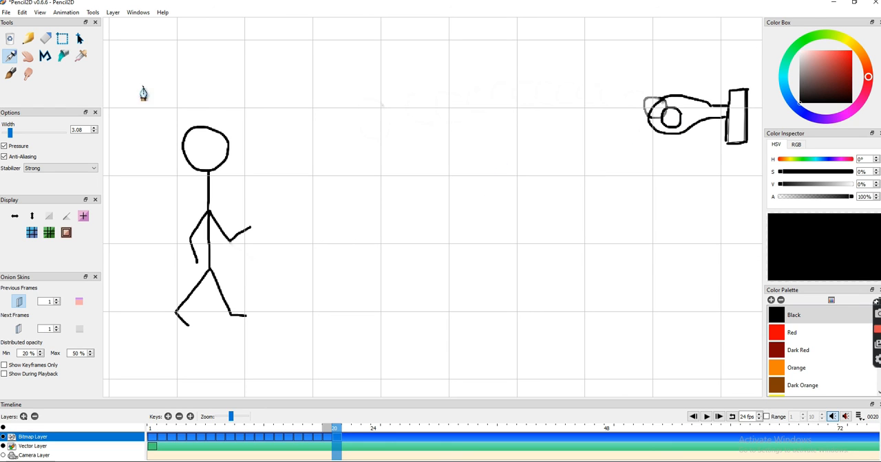
- Create frame 21 as a duplicate, redraw the ball crossing the hoop's lower rim, and erase the rim line inside it
left_click(191, 417)
key("e")
left_click_drag(669, 117, 681, 122)
left_click(14, 57)
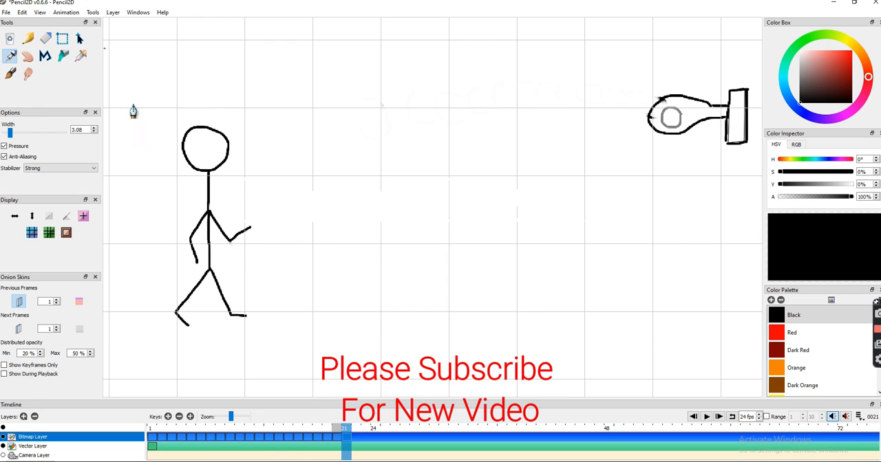
mouse_move(683, 139)
left_mouse_down()
mouse_move(673, 144)
mouse_move(683, 140)
left_mouse_up()
left_click(45, 39)
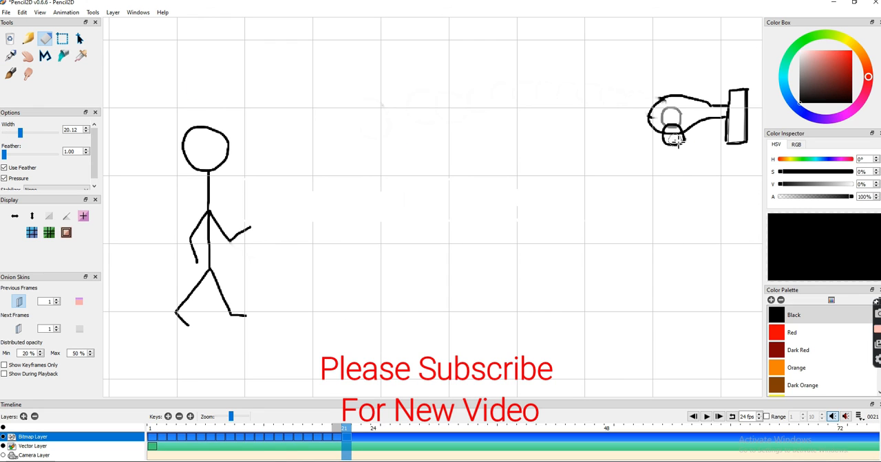
- Create frame 22 as a duplicate, erase the ball, restore the lower rim, and redraw the ball just below the hoop
left_click(190, 417)
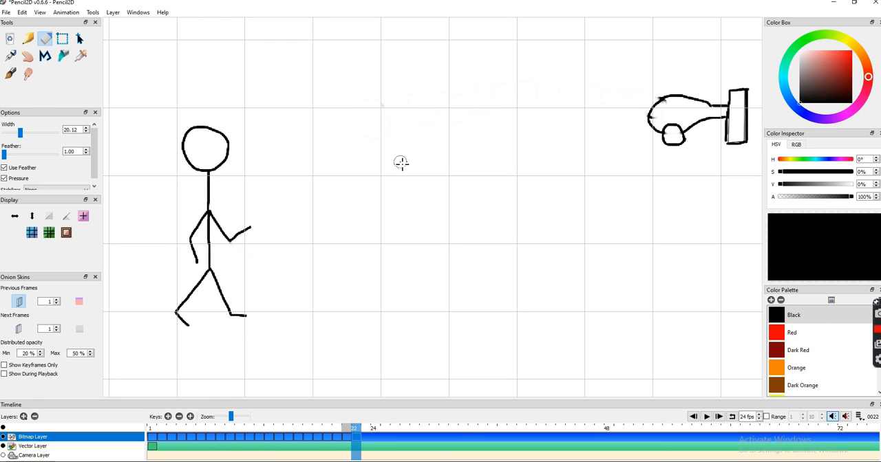
key("comma")
key("p")
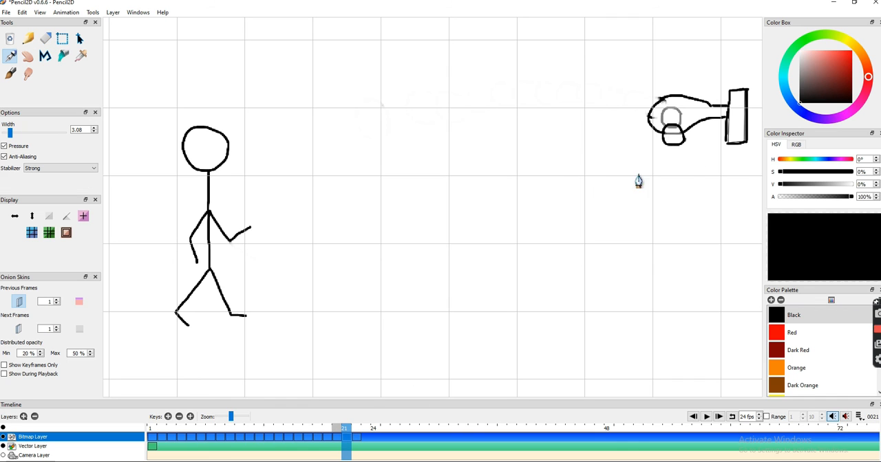
left_click(356, 430)
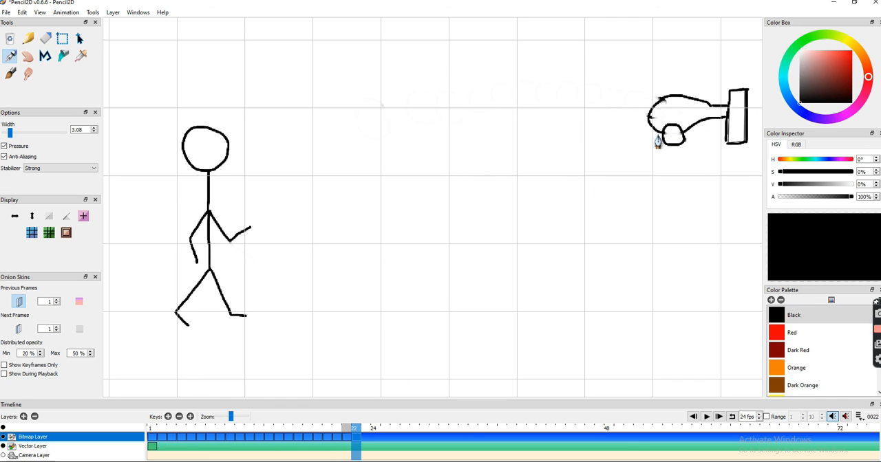
key("e")
mouse_move(651, 149)
left_mouse_down()
mouse_move(668, 133)
mouse_move(686, 137)
mouse_move(668, 165)
mouse_move(686, 161)
left_mouse_up()
key("p")
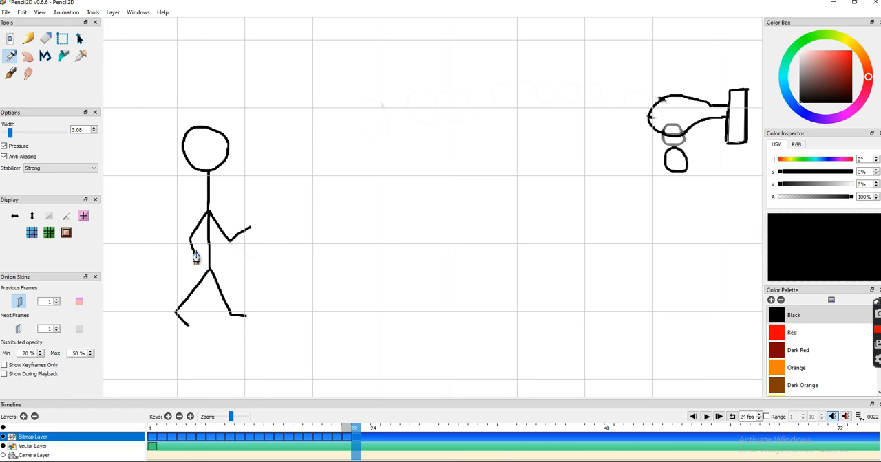
- Create frames 23 and 24 as duplicates, erasing the ball and redrawing it farther below the hoop in each
left_click(189, 417)
left_click(45, 38)
left_click_drag(688, 163, 669, 171)
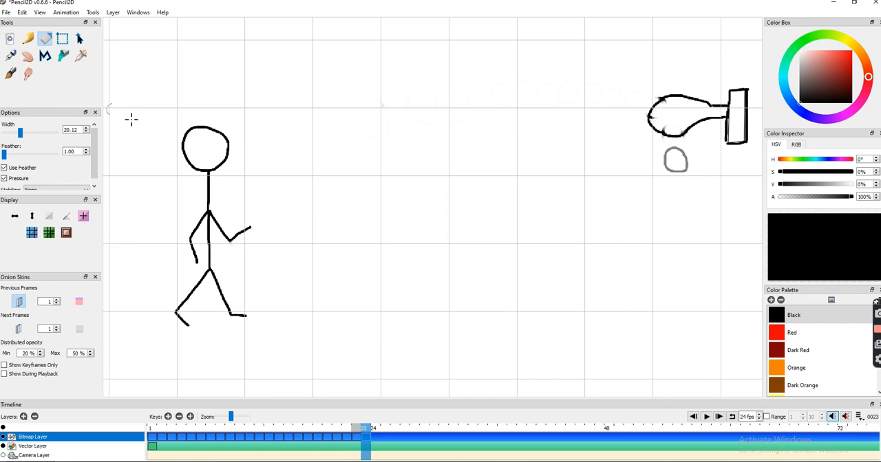
left_click(11, 59)
mouse_move(688, 183)
left_mouse_down()
mouse_move(678, 193)
mouse_move(690, 216)
mouse_move(681, 223)
mouse_move(695, 232)
left_mouse_up()
left_click(191, 417)
left_click(45, 39)
left_click(10, 57)
- Create frames 25 and 26 as duplicates, redrawing the ball lower in its fall, directly beneath its previous position in each
left_click(191, 417)
left_click(46, 40)
left_click(10, 57)
left_click(190, 417)
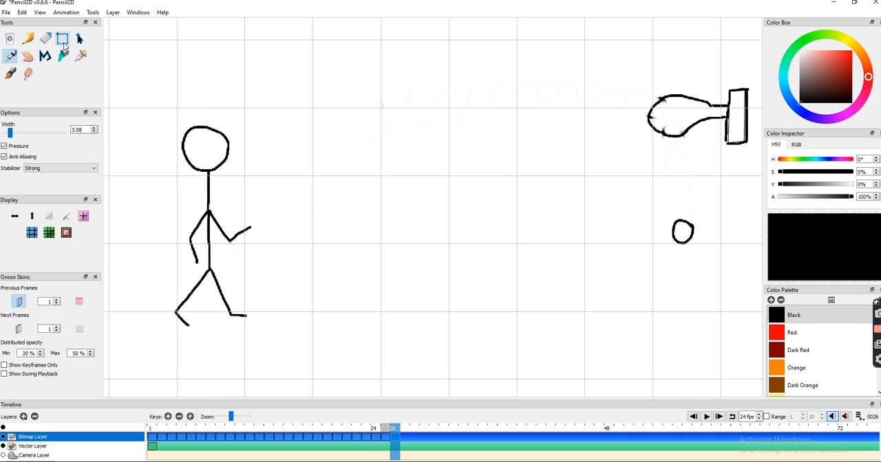
left_click(46, 39)
mouse_move(693, 230)
left_mouse_down()
mouse_move(681, 240)
mouse_move(692, 256)
left_mouse_up()
left_click(10, 58)
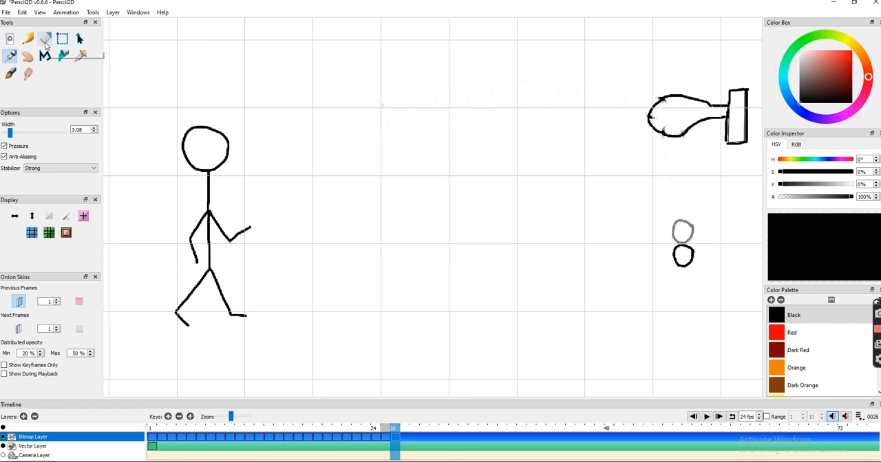
- Create frames 27 and 28 as duplicates, replacing the ball with one farther down its falling path in each
left_click(191, 417)
left_click(45, 39)
mouse_move(671, 252)
left_mouse_down()
mouse_move(691, 281)
mouse_move(688, 270)
mouse_move(677, 286)
mouse_move(694, 309)
mouse_move(676, 312)
mouse_move(678, 333)
mouse_move(694, 341)
mouse_move(686, 357)
mouse_move(701, 371)
left_mouse_up()
left_click(10, 57)
left_click(190, 417)
left_click(45, 40)
left_click(10, 57)
- Create frames 29, 30 and 31 as duplicates, redrawing the ball lower each time until it is below the stick figure's feet level
left_click(191, 417)
left_click(45, 39)
left_click(11, 56)
left_click(191, 417)
left_click(45, 39)
left_click(10, 58)
left_click(191, 418)
left_click(45, 39)
left_click(10, 58)
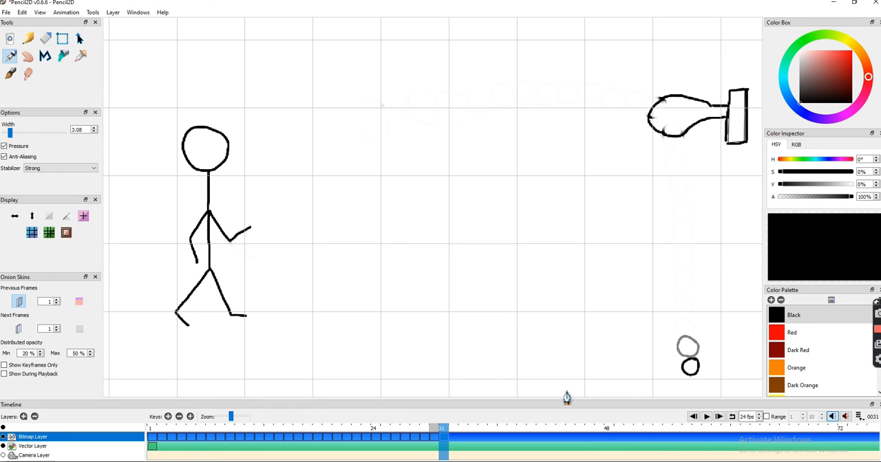
- Return to frame 1 and play the finished animation in a loop
left_click(694, 417)
left_click(706, 416)
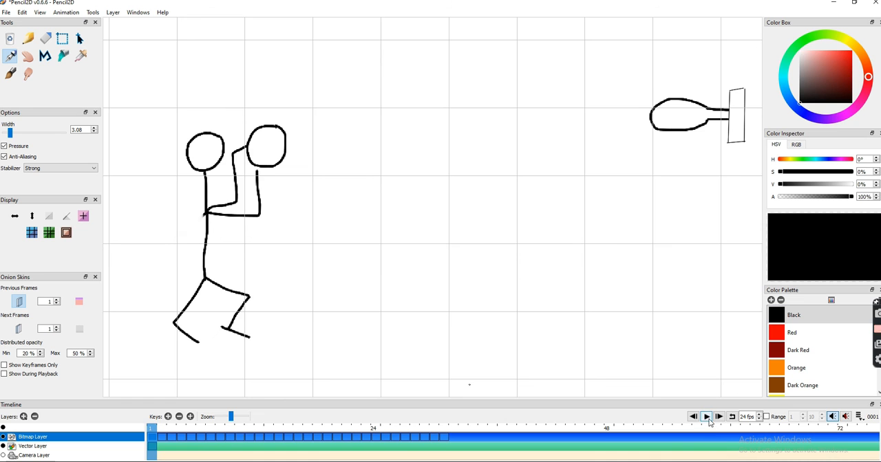
left_click(706, 417)
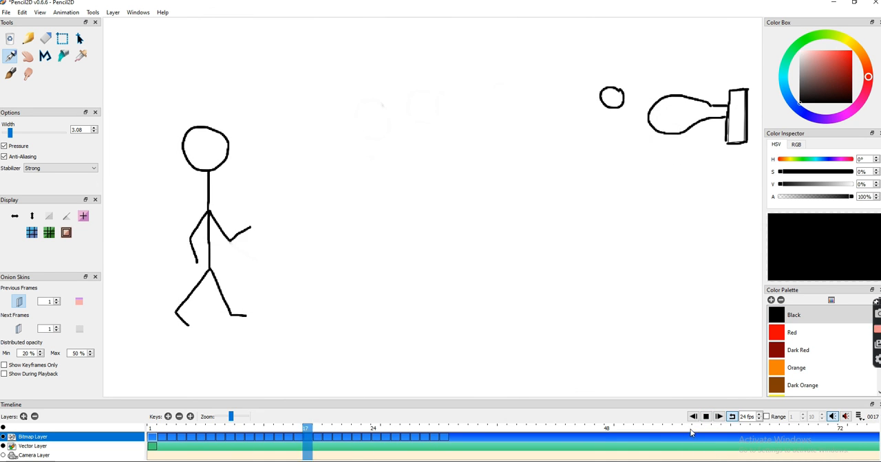